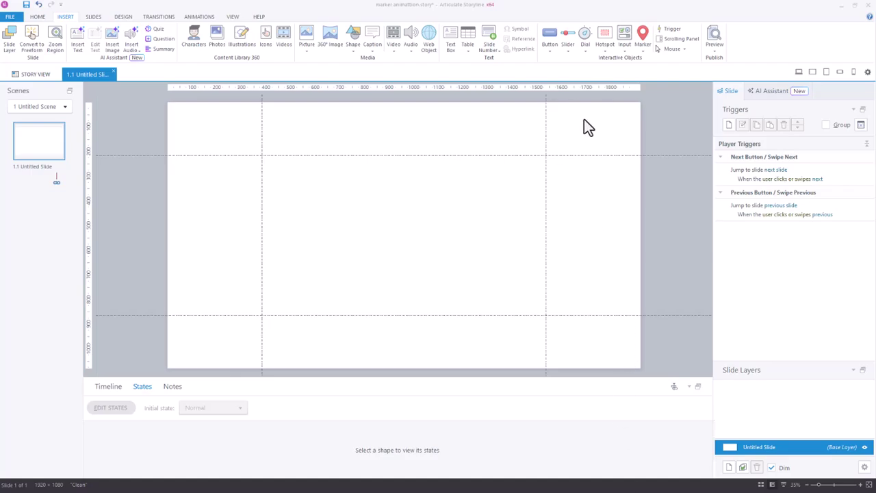
# Place a plain circle marker on the slide and move its label box below it.
pyautogui.click(643, 41)
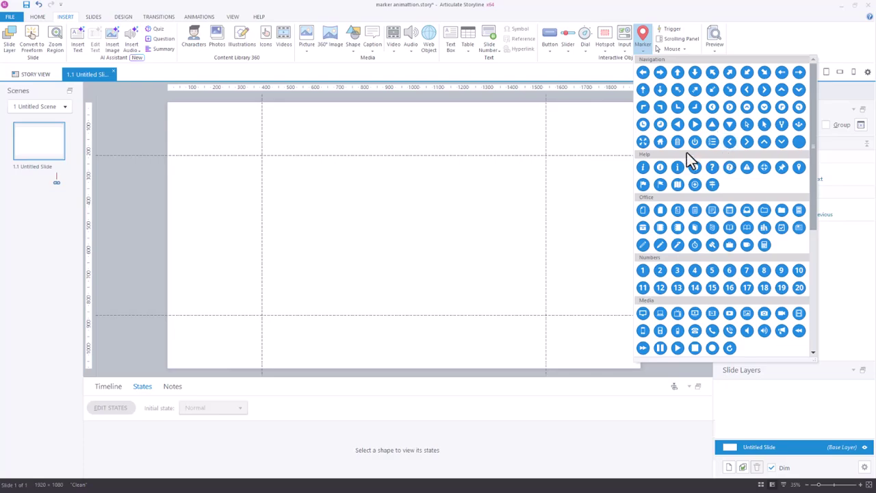
pyautogui.click(799, 142)
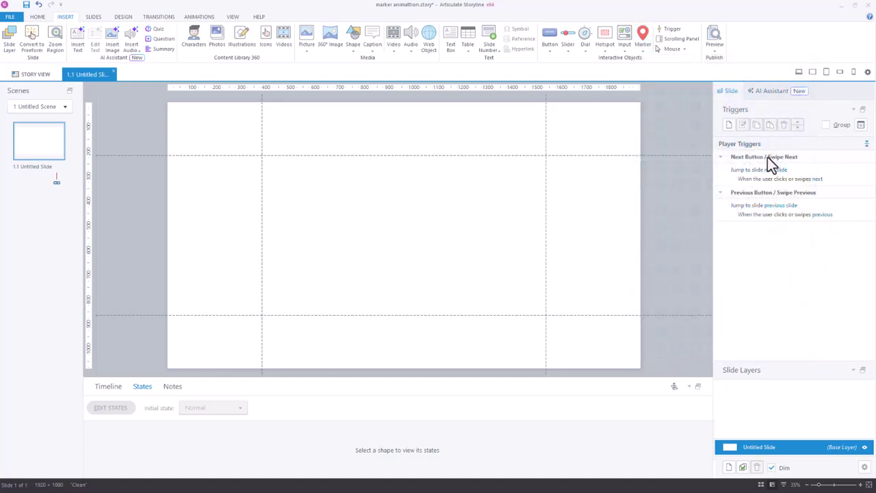
pyautogui.click(278, 184)
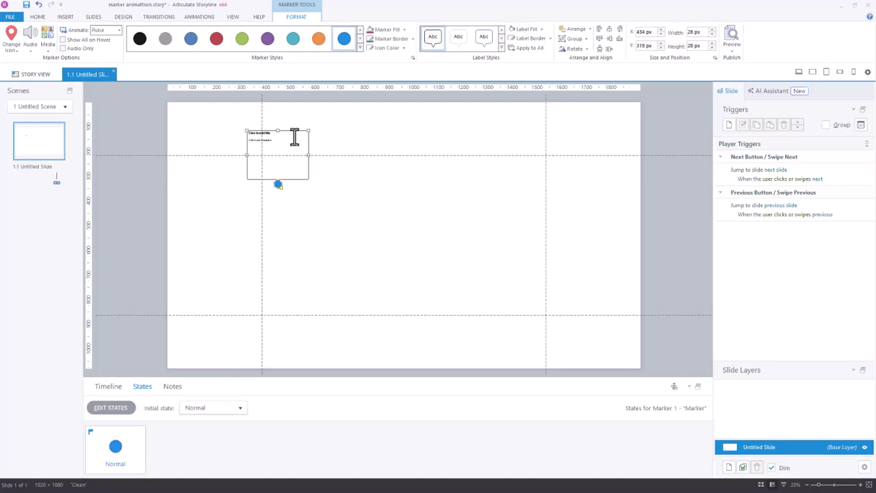
pyautogui.moveTo(296, 130); pyautogui.dragTo(330, 135)
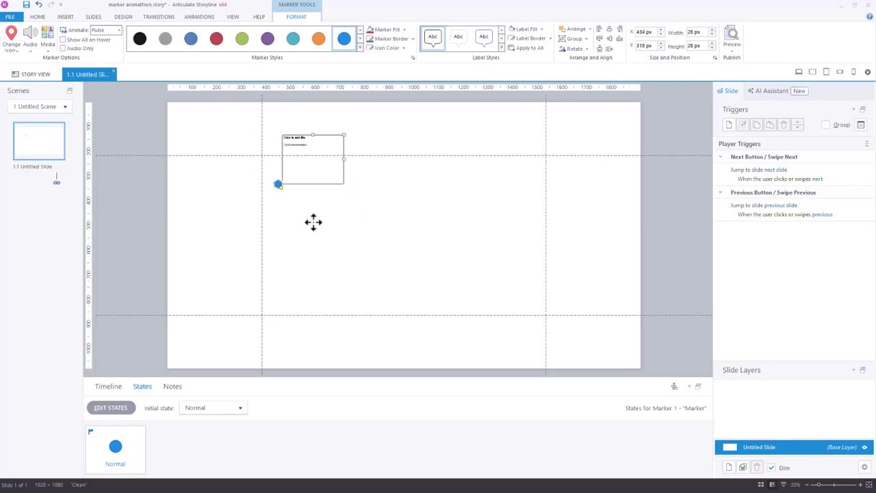
pyautogui.moveTo(306, 181)
pyautogui.mouseDown()
pyautogui.moveTo(329, 215)
pyautogui.moveTo(328, 201)
pyautogui.mouseUp()
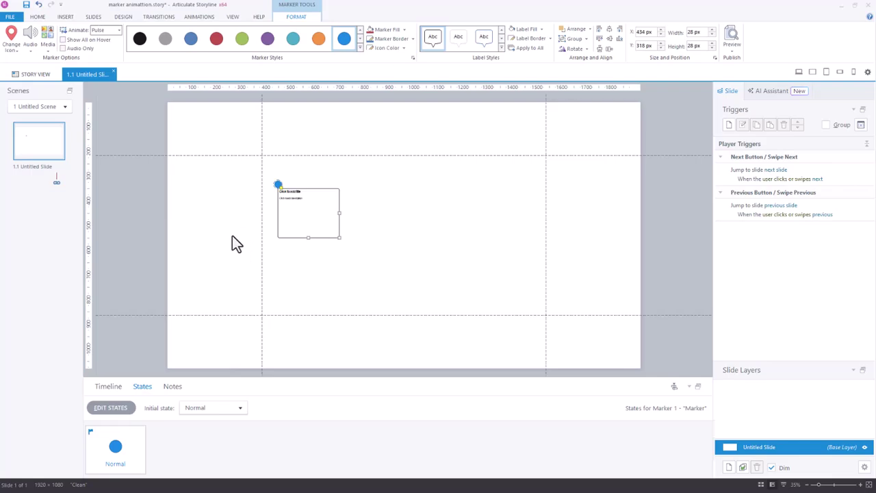
# Set the marker's animation to None and give its Normal state No Fill and No Outline.
pyautogui.click(119, 30)
pyautogui.click(107, 40)
pyautogui.click(107, 409)
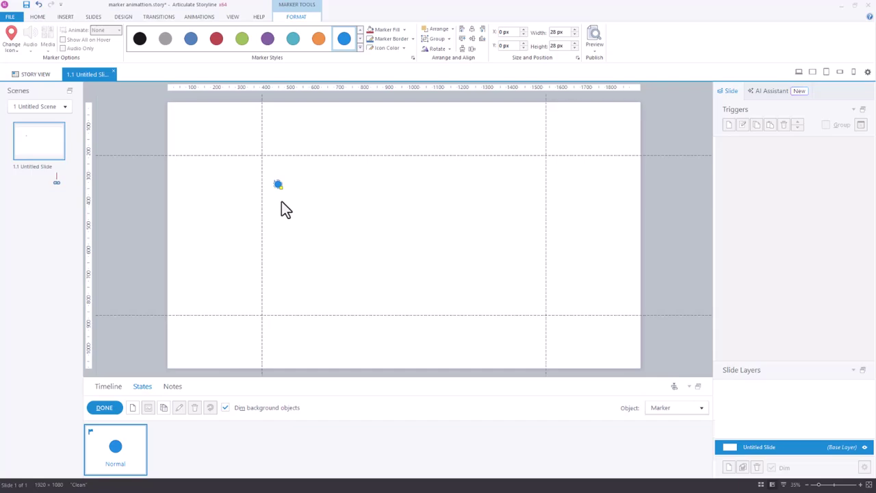
pyautogui.click(404, 30)
pyautogui.click(393, 201)
pyautogui.click(413, 39)
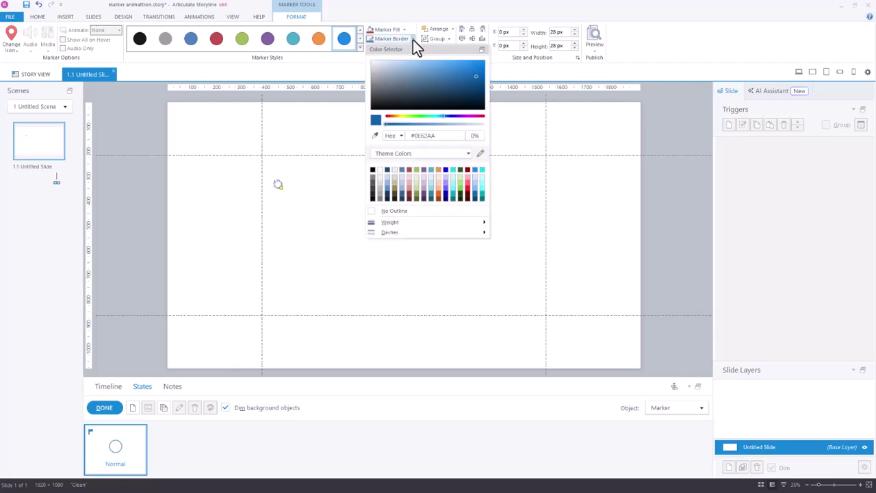
pyautogui.click(402, 211)
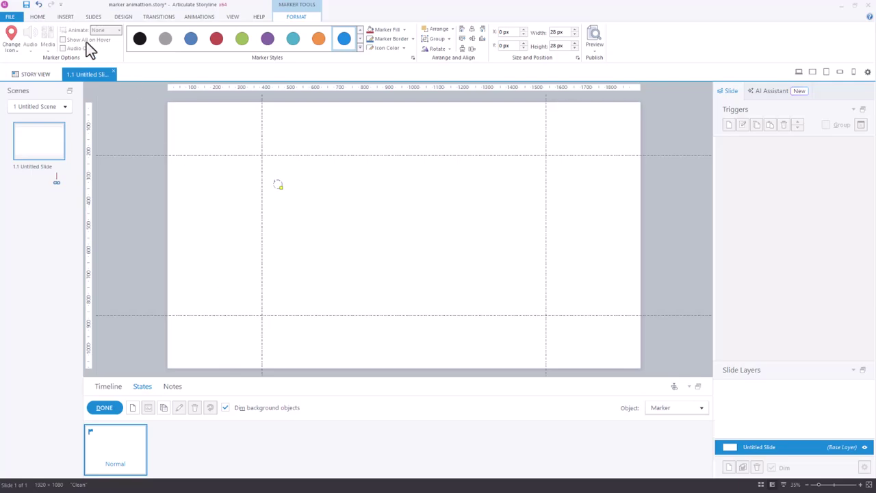
# Search stock photos for 'machine' and insert the black-and-white gears photo.
pyautogui.click(66, 17)
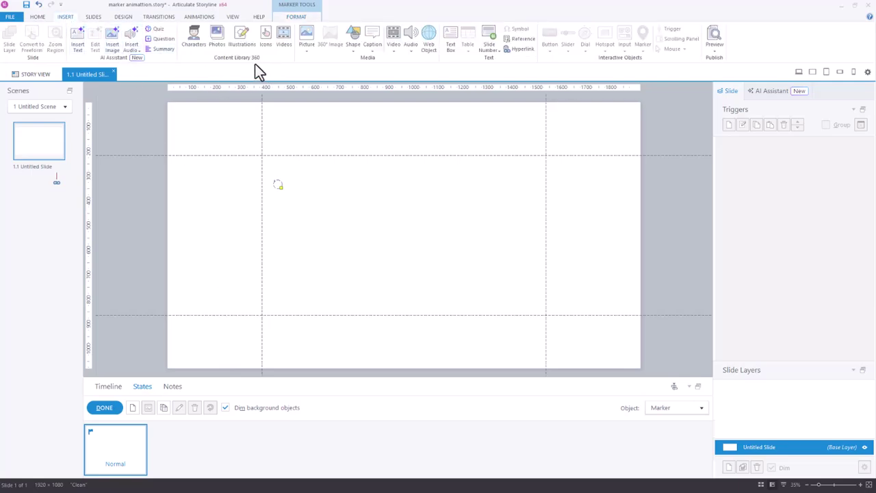
pyautogui.click(216, 37)
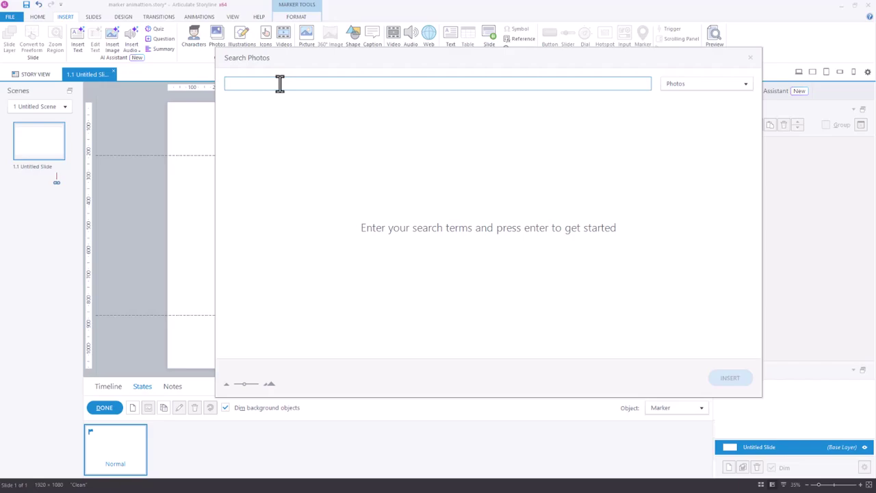
pyautogui.write('machine')
pyautogui.press('Return')
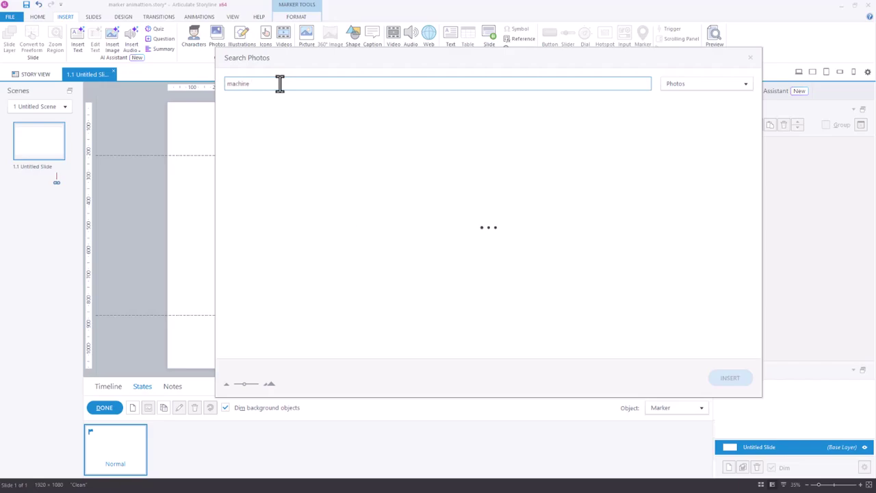
pyautogui.click(299, 137)
pyautogui.click(730, 378)
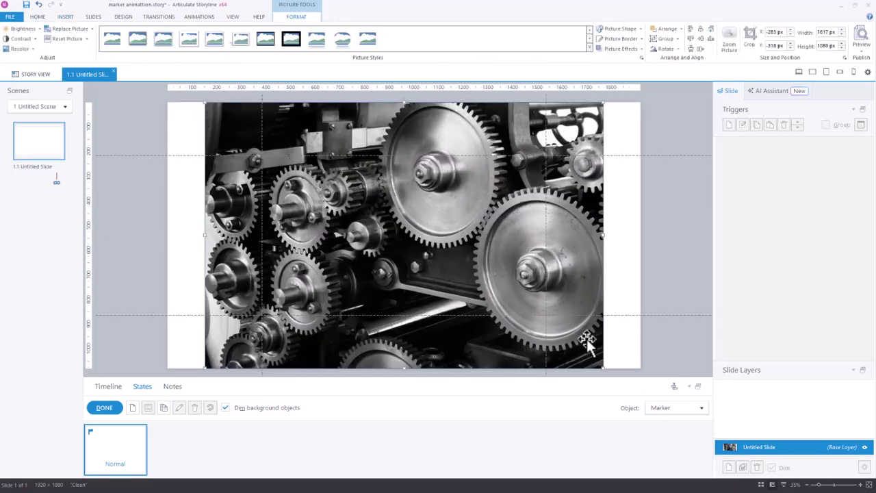
# Resize the gears photo to about 402 × 269 px, place it beside the marker, and finish state editing.
pyautogui.moveTo(602, 103); pyautogui.dragTo(243, 220)
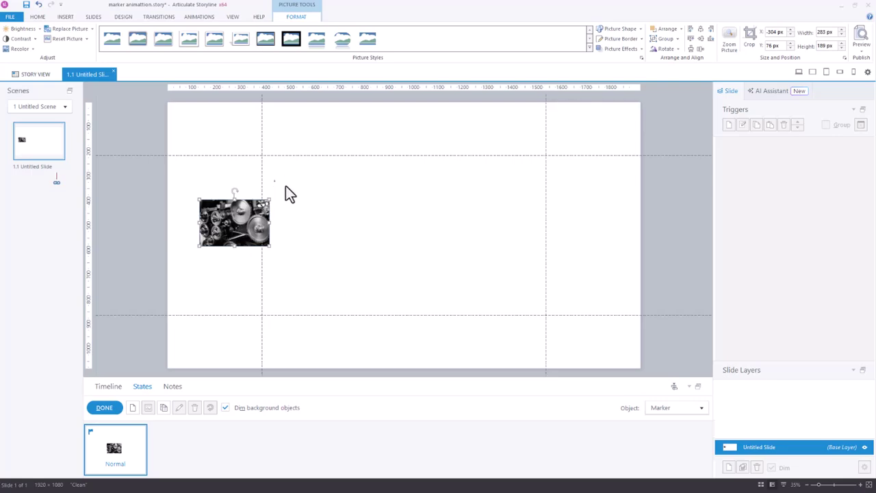
pyautogui.moveTo(245, 217); pyautogui.dragTo(256, 179)
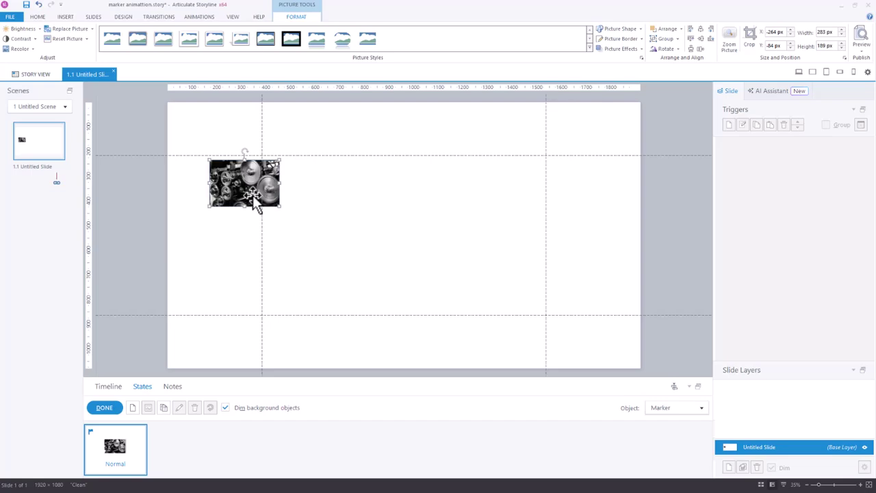
pyautogui.moveTo(211, 159); pyautogui.dragTo(213, 177)
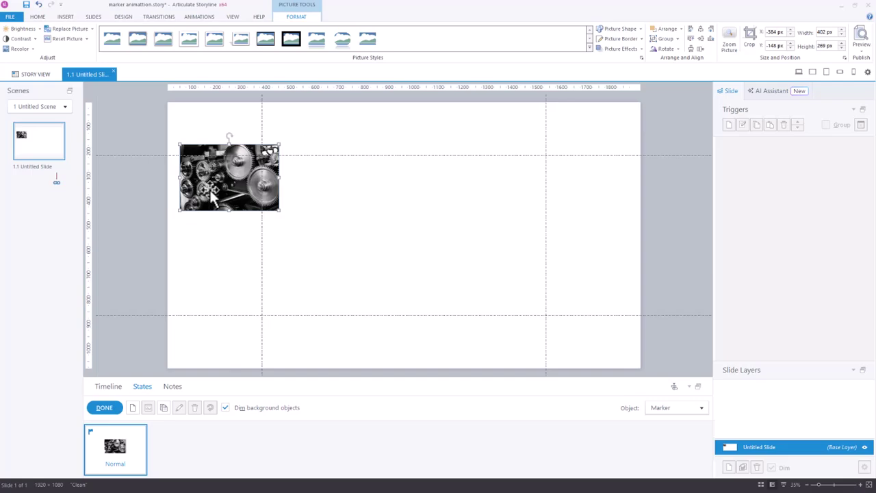
pyautogui.click(109, 409)
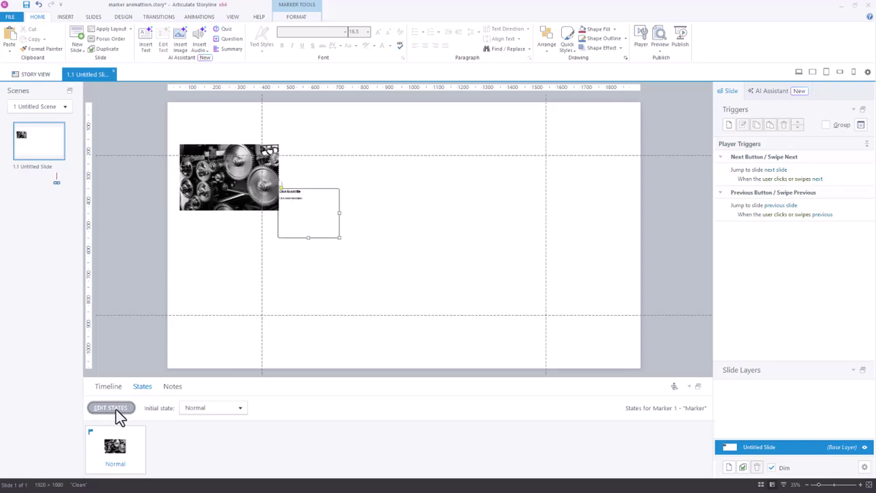
# Reopen state editing, nudge the gears photo slightly left, then close state editing again.
pyautogui.click(113, 408)
pyautogui.click(236, 198)
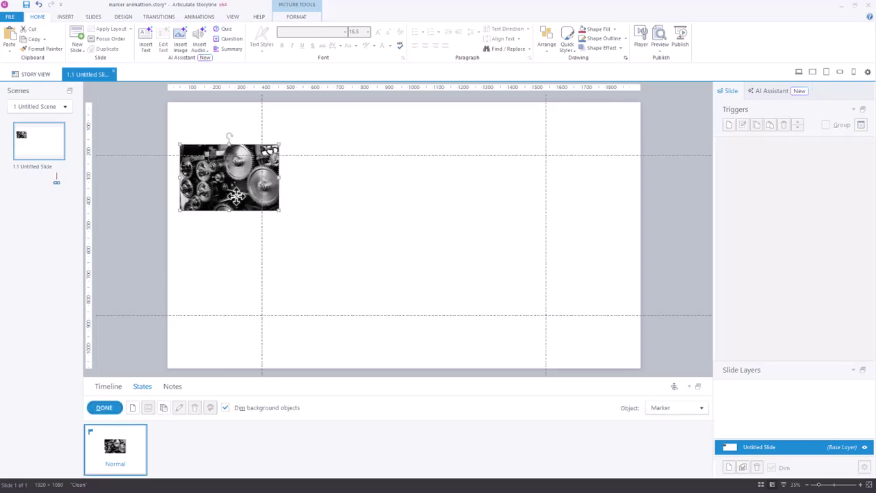
pyautogui.moveTo(237, 197); pyautogui.dragTo(234, 197)
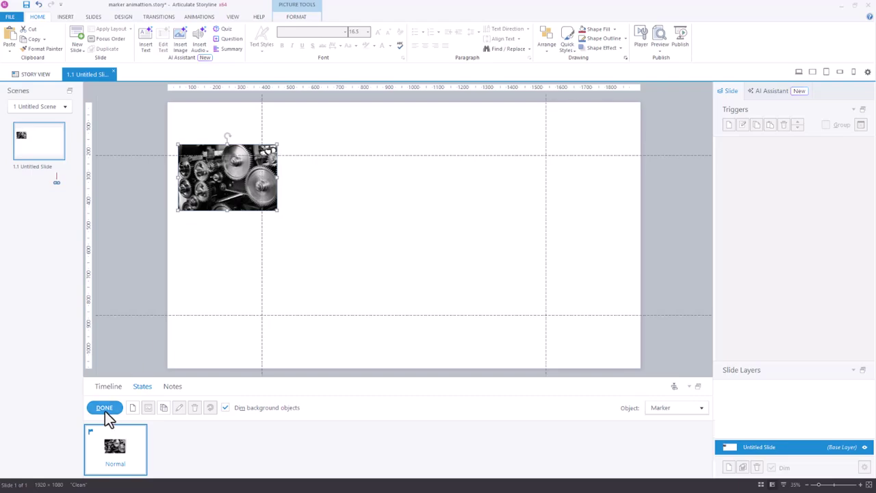
pyautogui.click(105, 409)
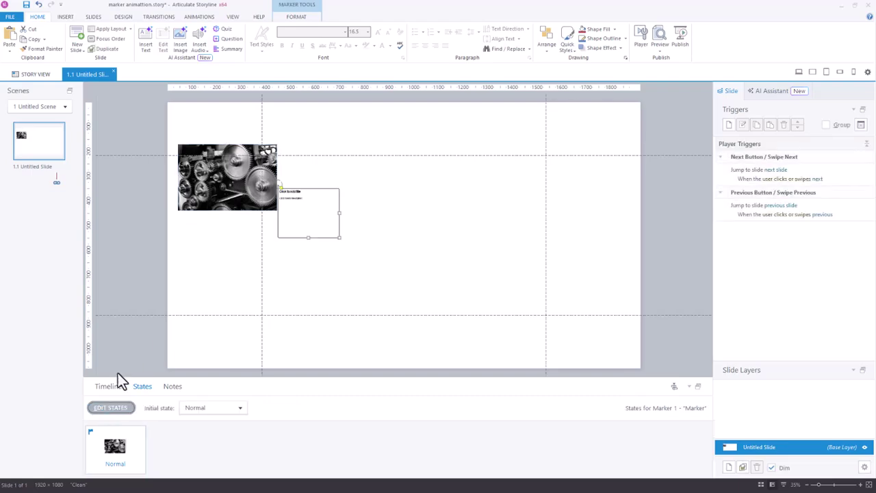
# Type 'This is title' as the marker label's heading.
pyautogui.click(308, 193)
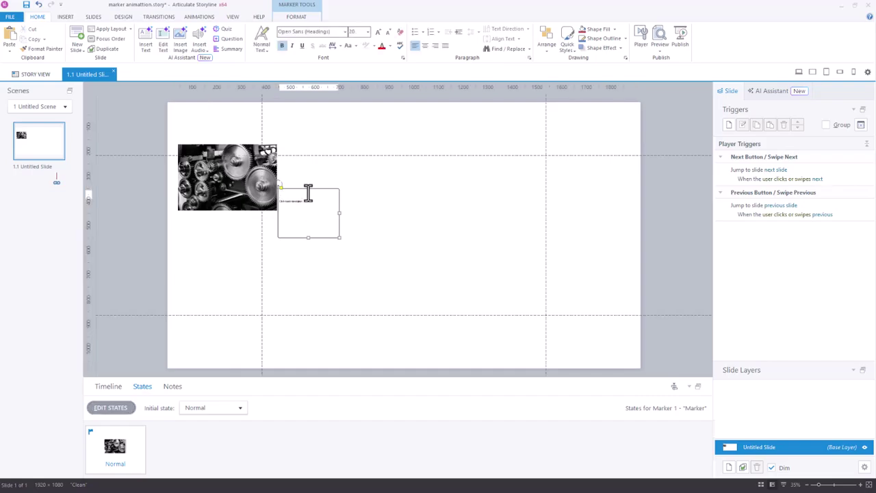
pyautogui.write('This is title')
# Add two lorem ipsum paragraphs with lorem(2) and enlarge the label box to fit.
pyautogui.click(276, 200)
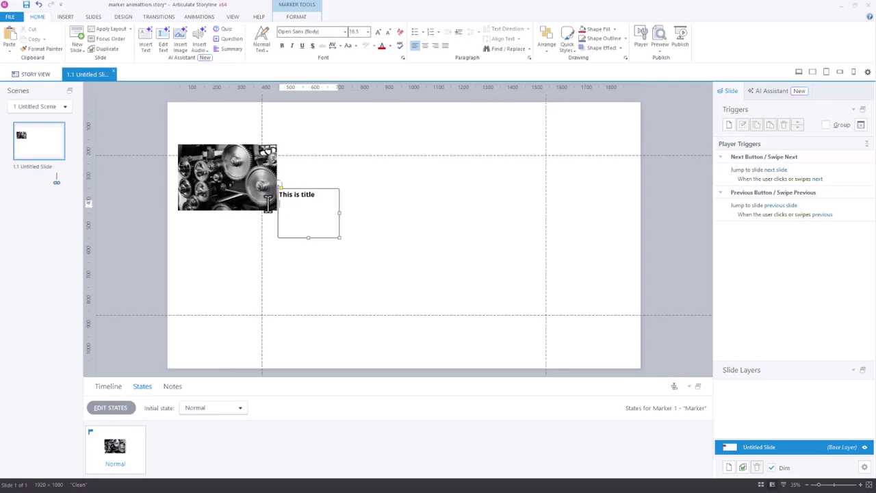
pyautogui.write('lorem(2)')
pyautogui.press('Return')
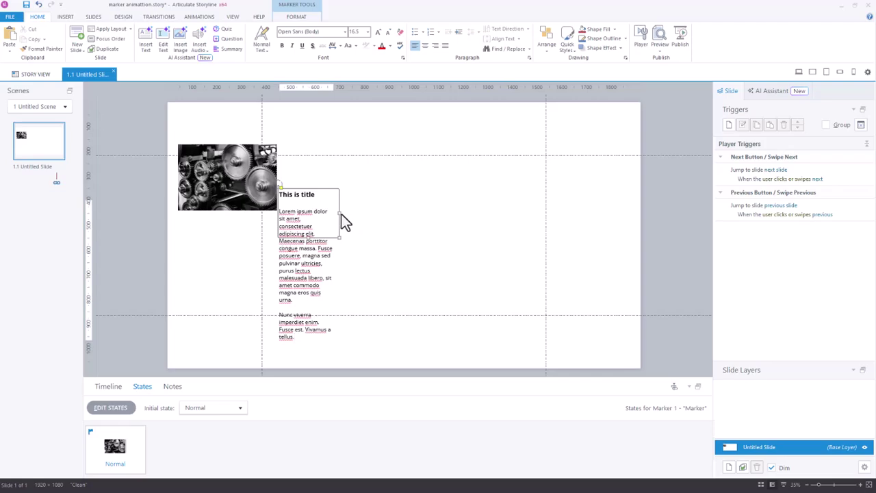
pyautogui.moveTo(340, 213); pyautogui.dragTo(396, 213)
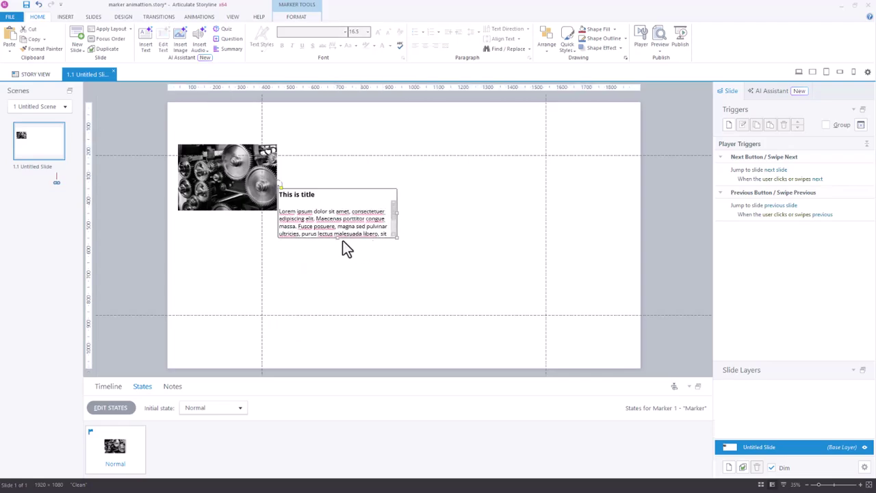
pyautogui.moveTo(336, 239); pyautogui.dragTo(336, 256)
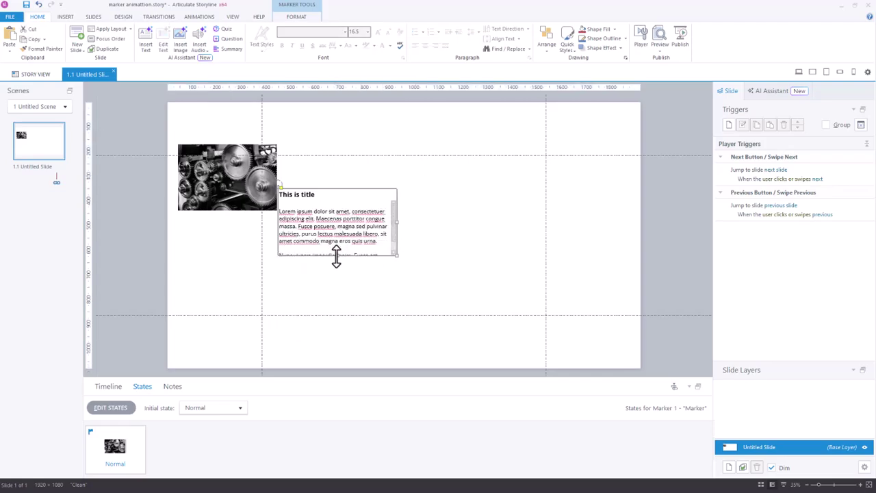
pyautogui.moveTo(337, 256); pyautogui.dragTo(337, 259)
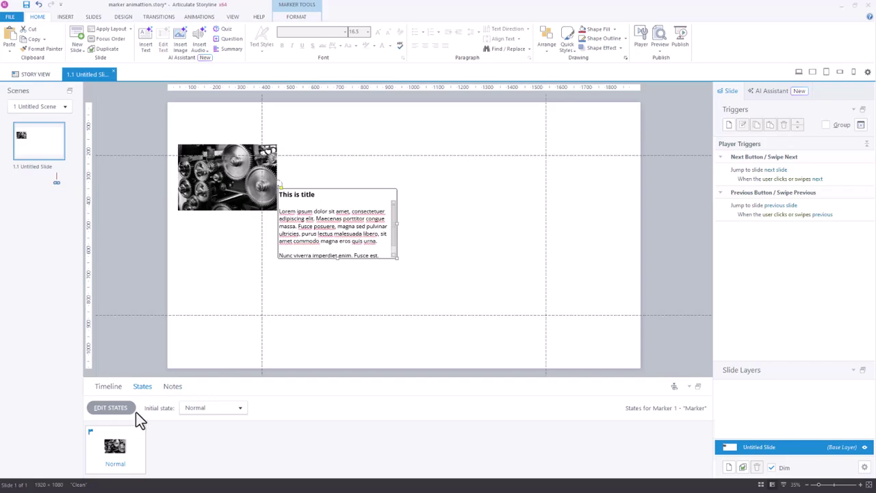
pyautogui.click(802, 73)
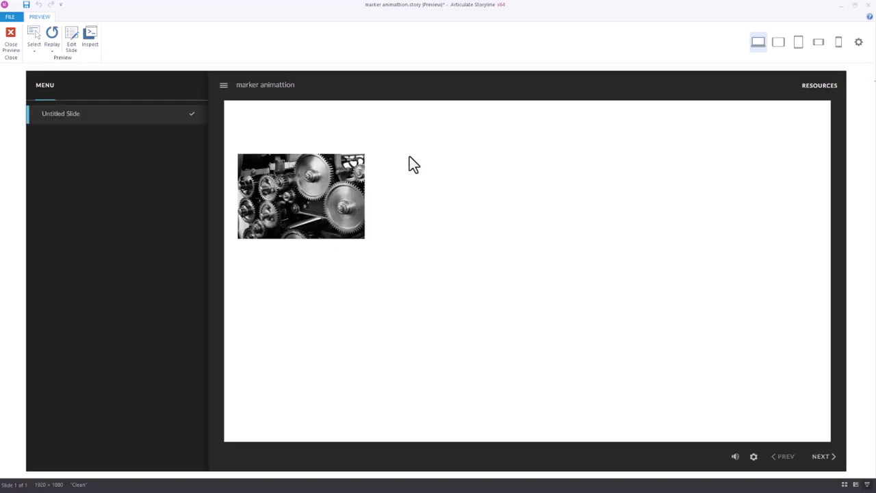
pyautogui.moveTo(337, 191)
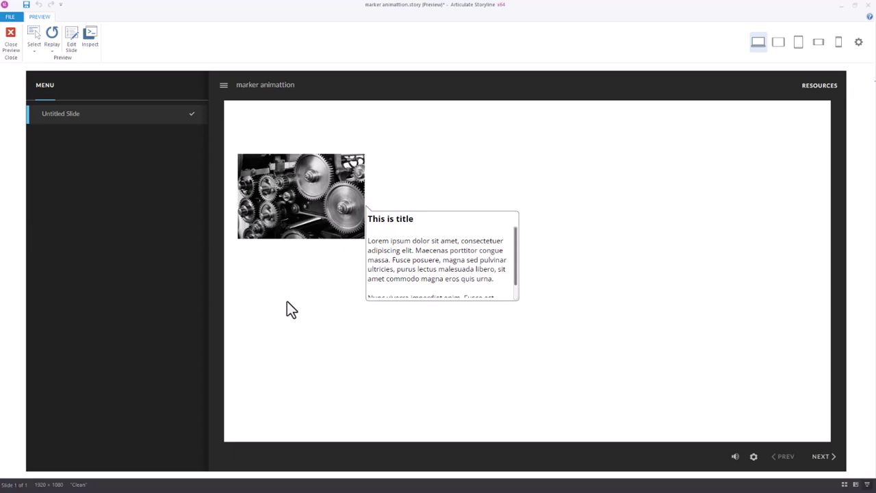
pyautogui.click(11, 43)
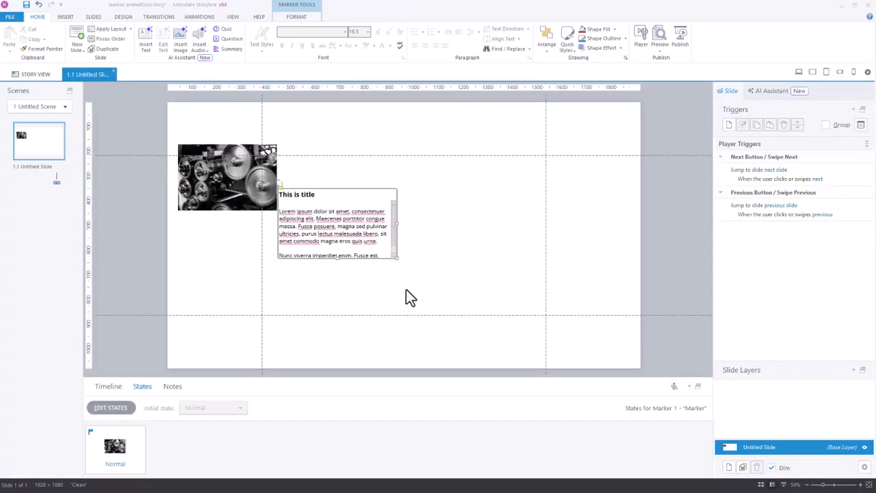